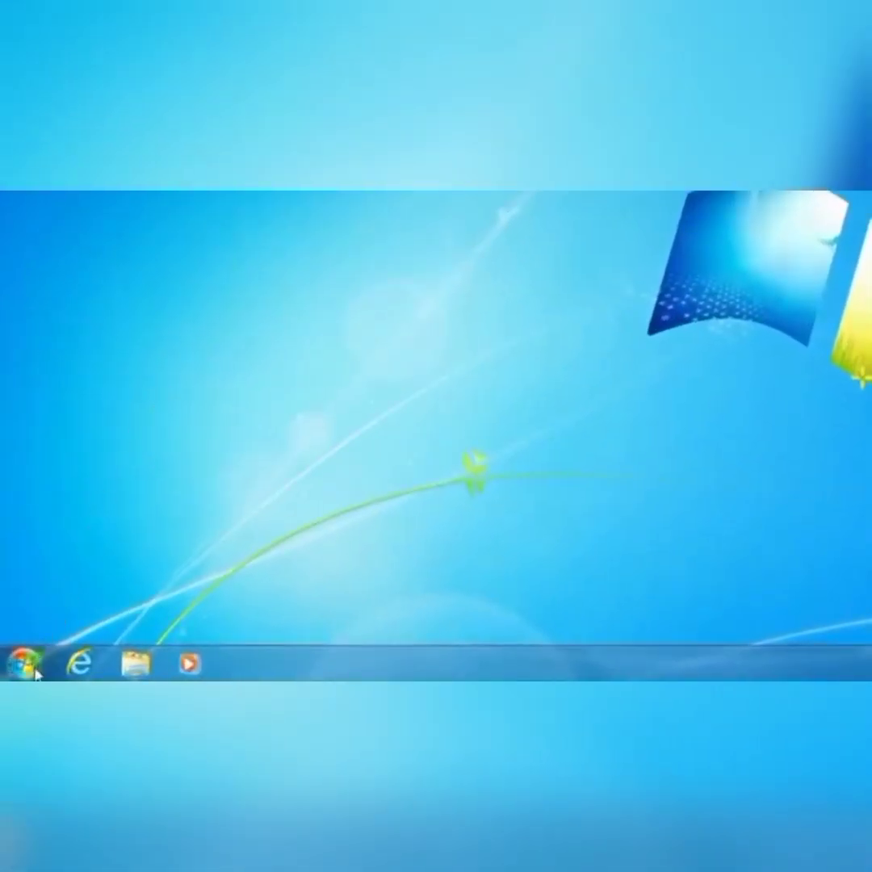
# Restart the computer
pyautogui.click(24, 664)
pyautogui.click(26, 665)
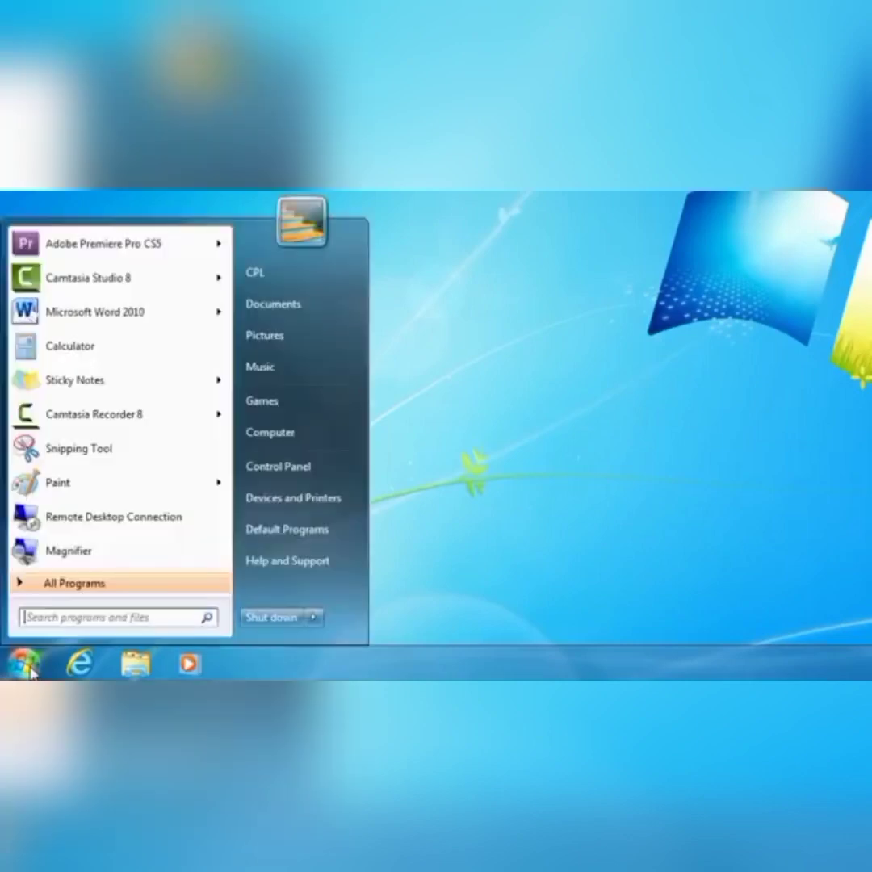
pyautogui.click(316, 619)
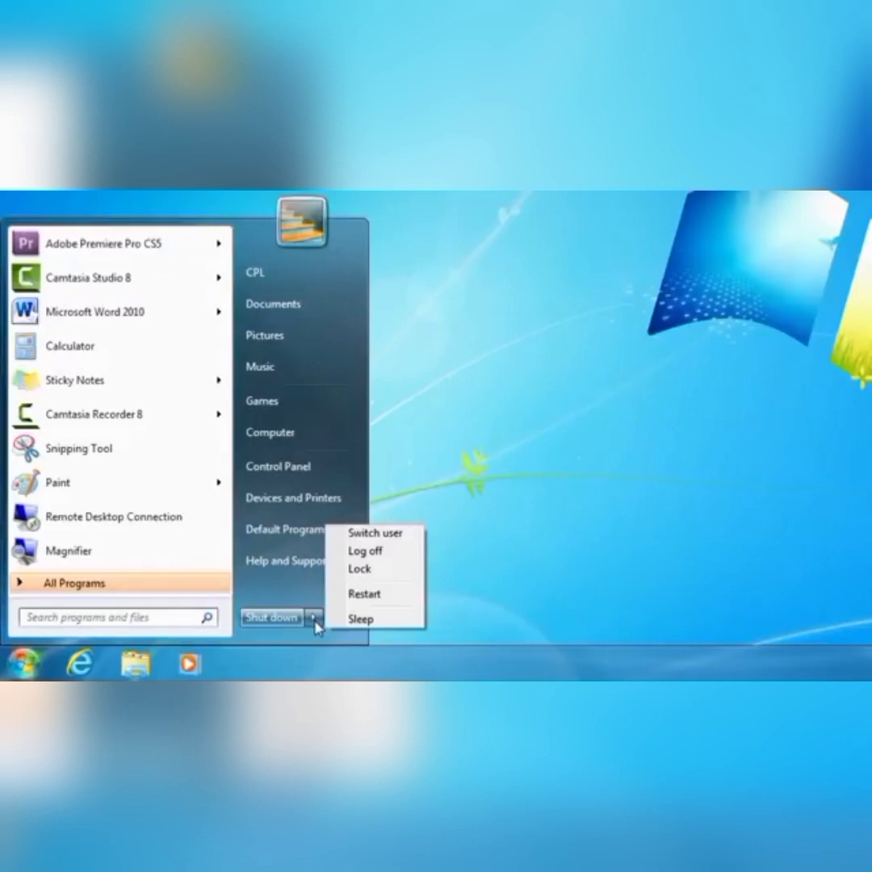
pyautogui.click(363, 594)
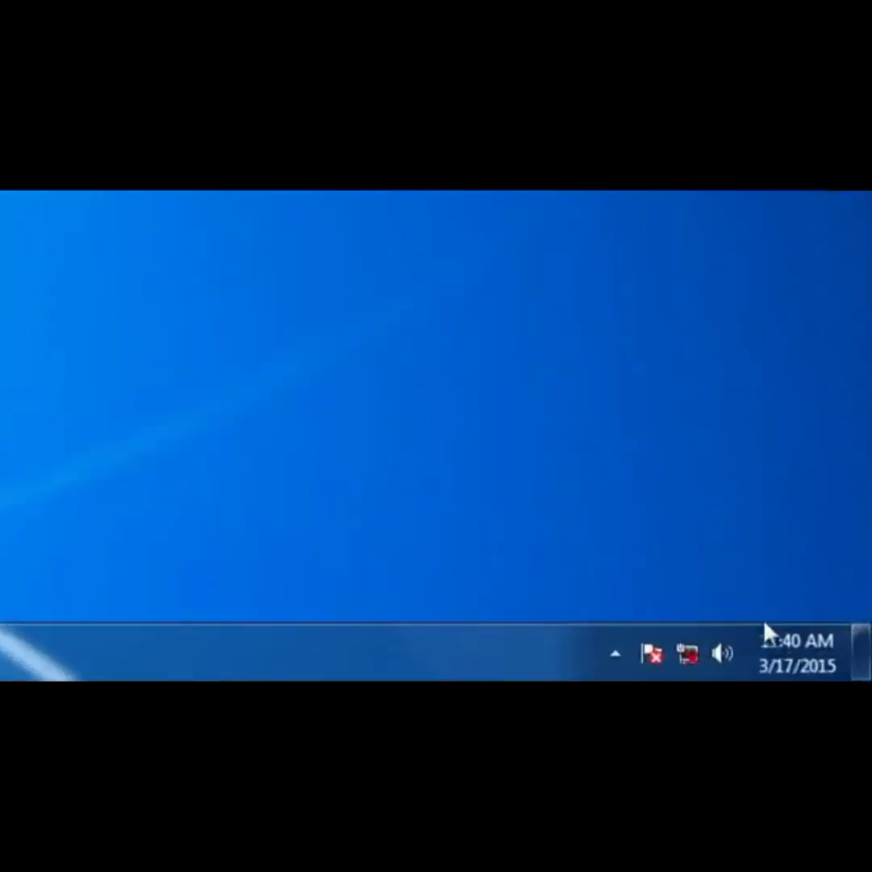
# Open the system date and time settings for editing and set the clock's hour to 12 and its seconds to 00
pyautogui.moveTo(807, 664)
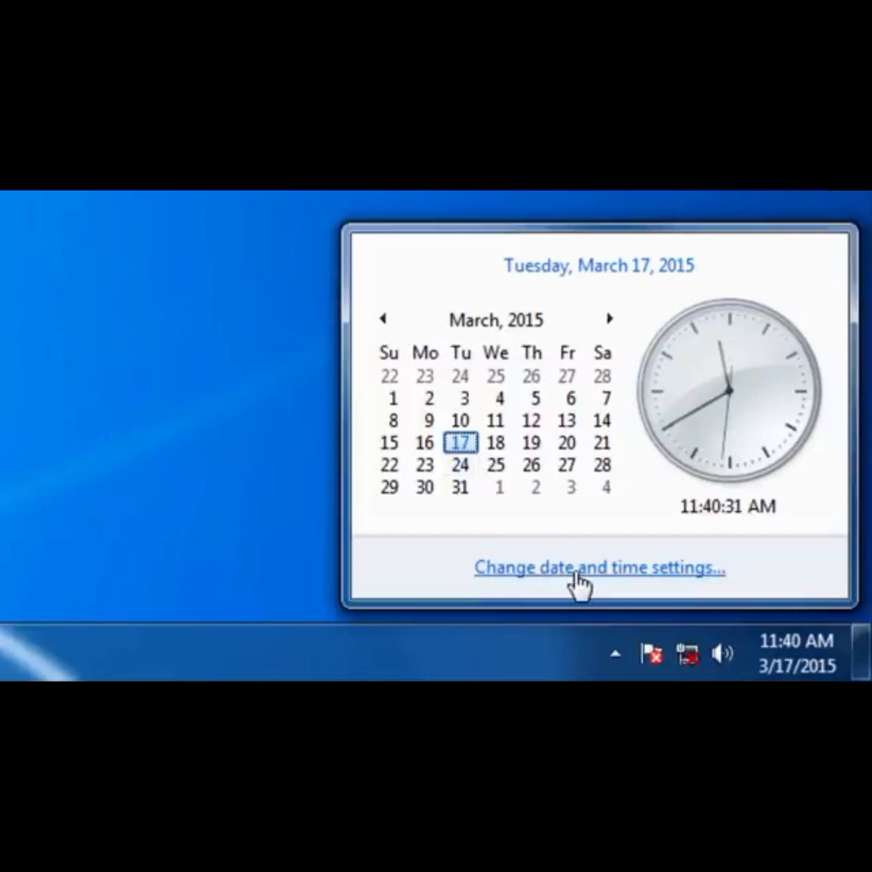
pyautogui.click(579, 583)
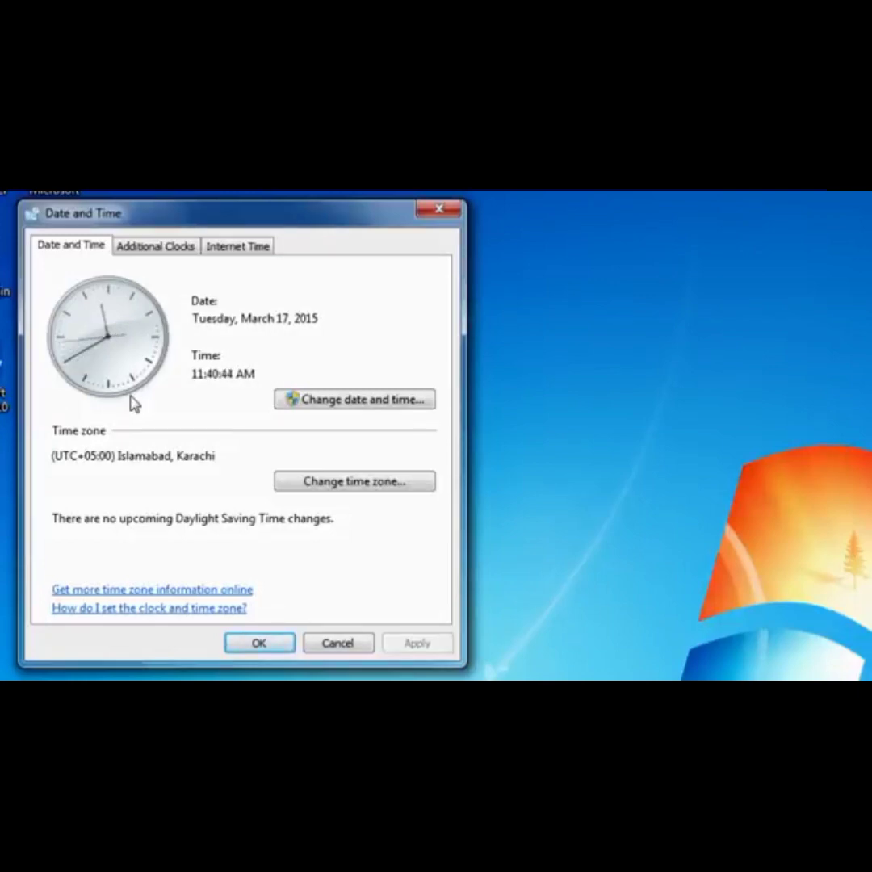
pyautogui.click(351, 404)
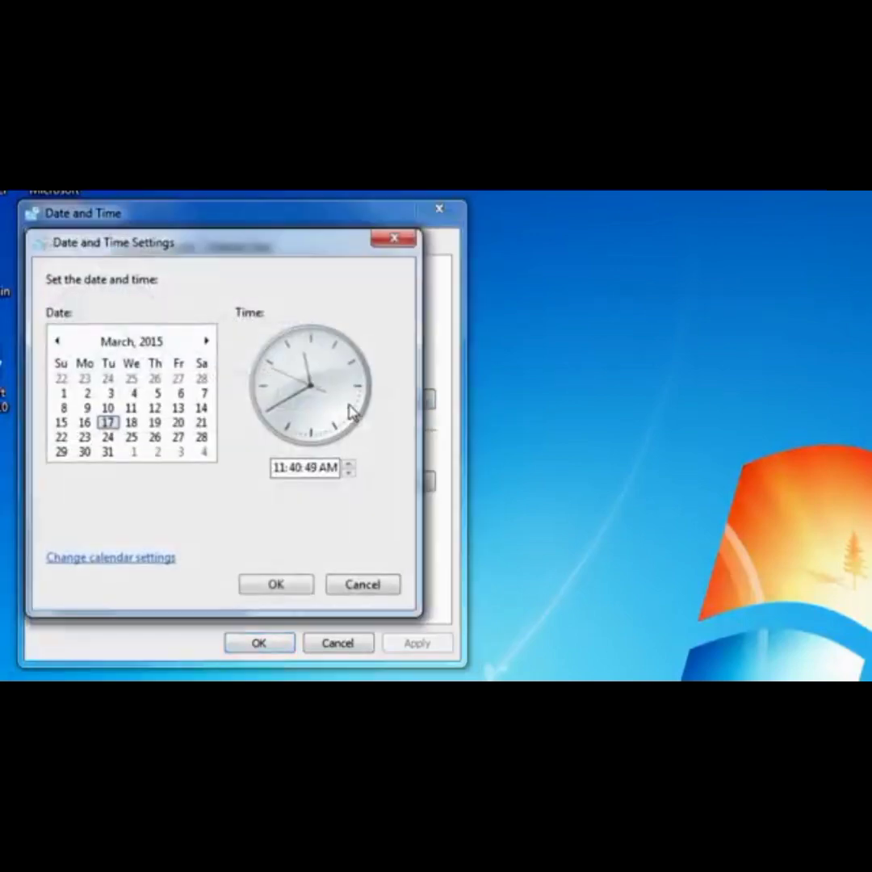
pyautogui.click(288, 467)
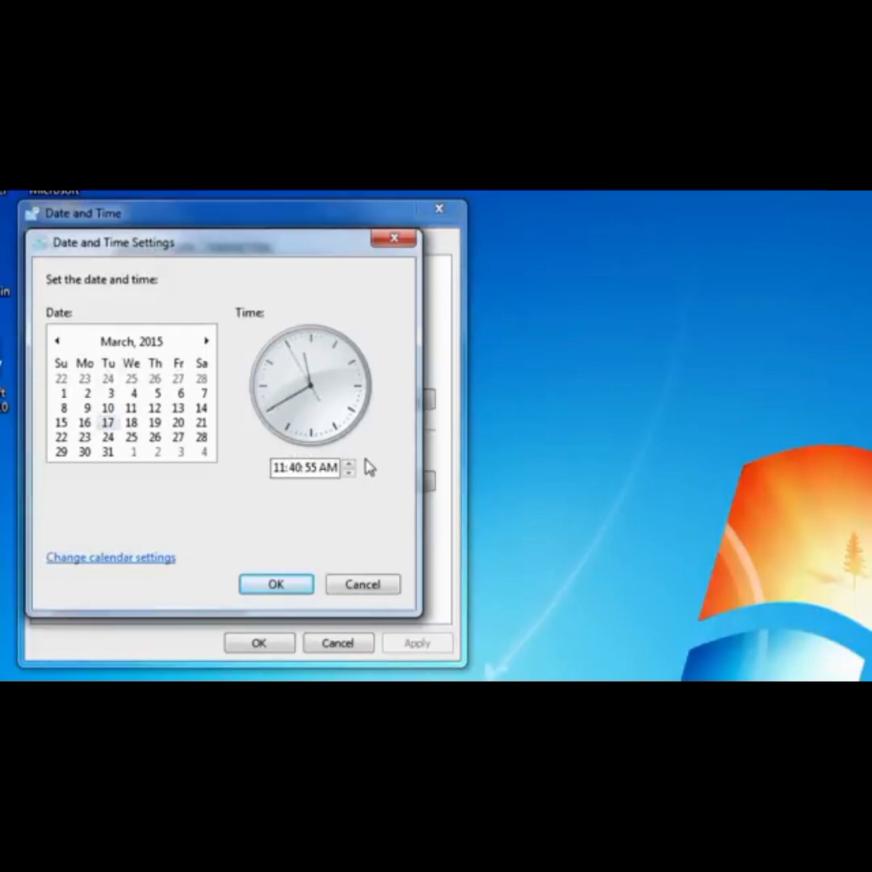
pyautogui.press('Up')
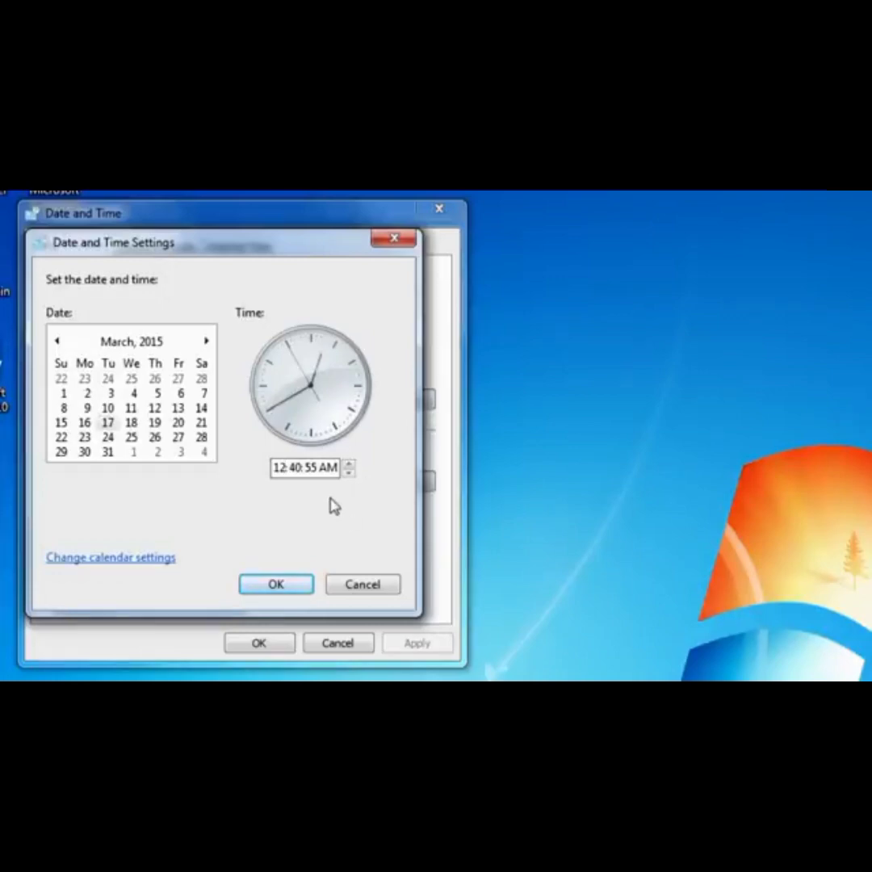
pyautogui.press('Right')
pyautogui.press('Right')
pyautogui.write('00')
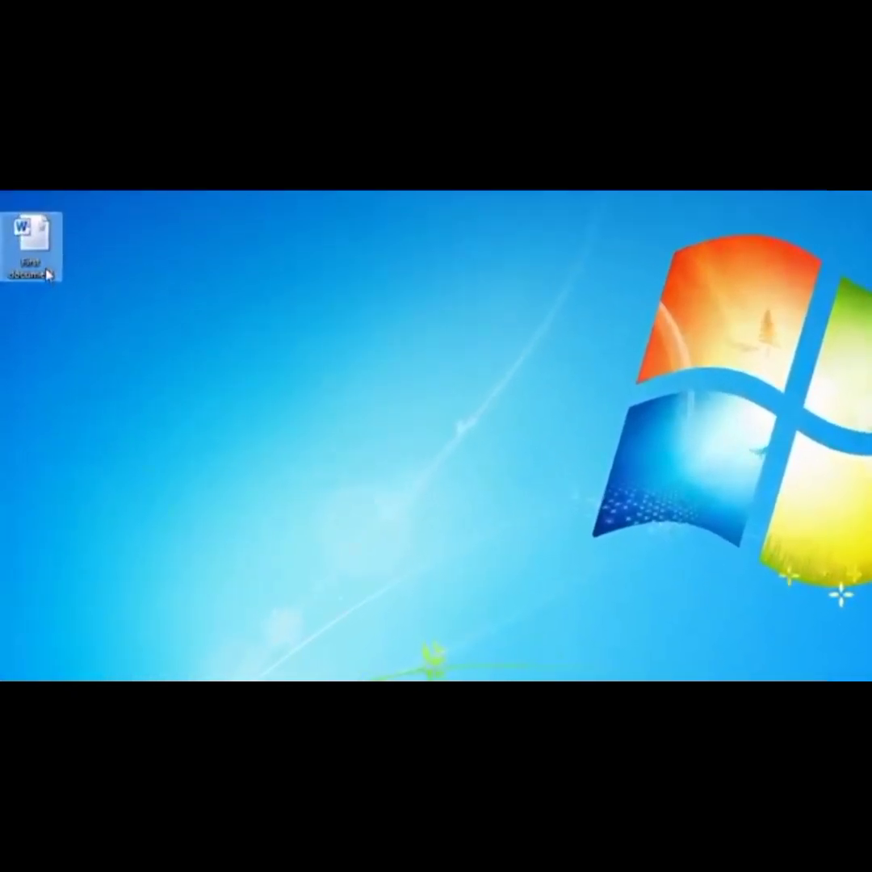
# Copy the First document file on the desktop and paste a duplicate of it onto the desktop
pyautogui.rightClick(46, 272)
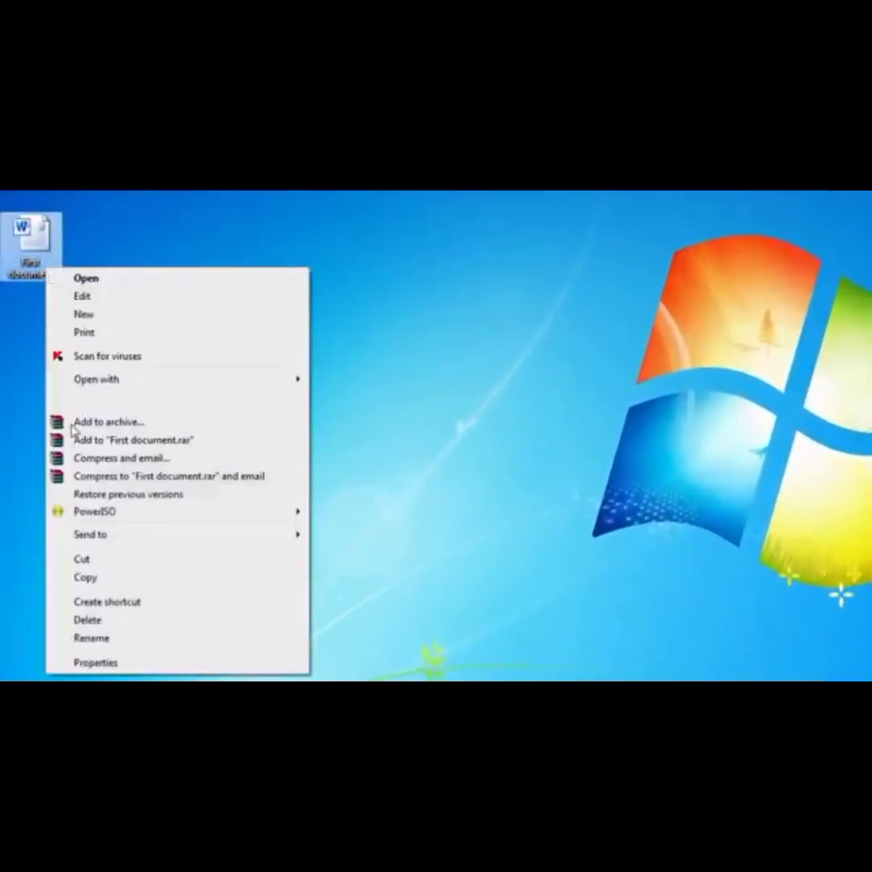
pyautogui.click(92, 580)
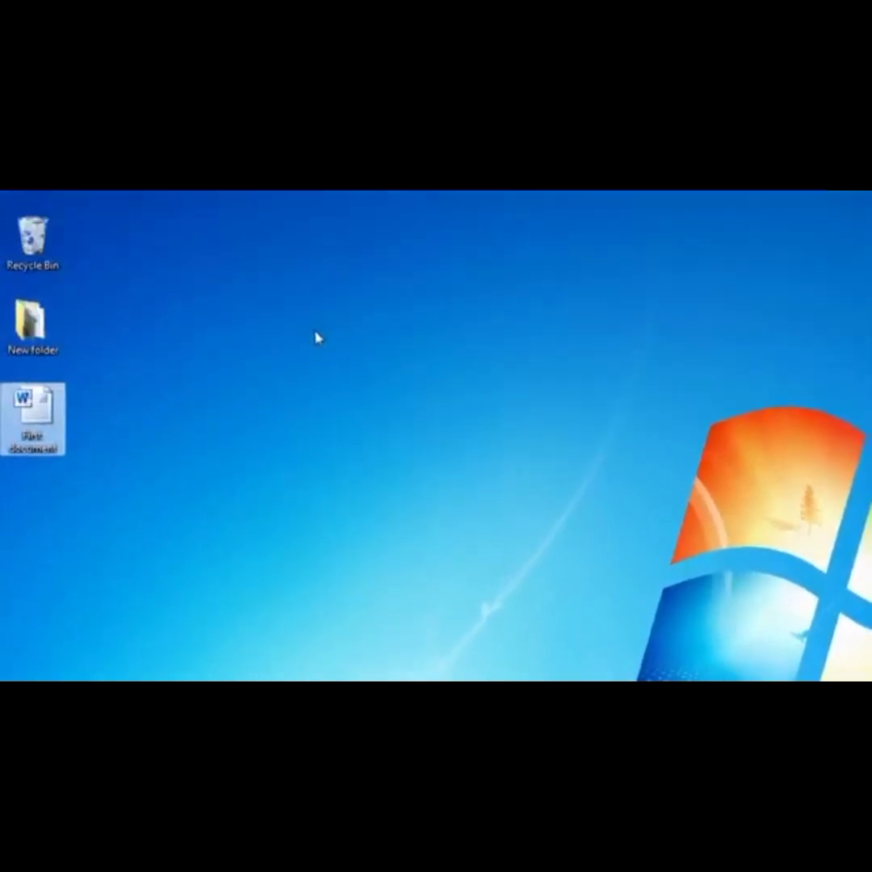
pyautogui.rightClick(314, 219)
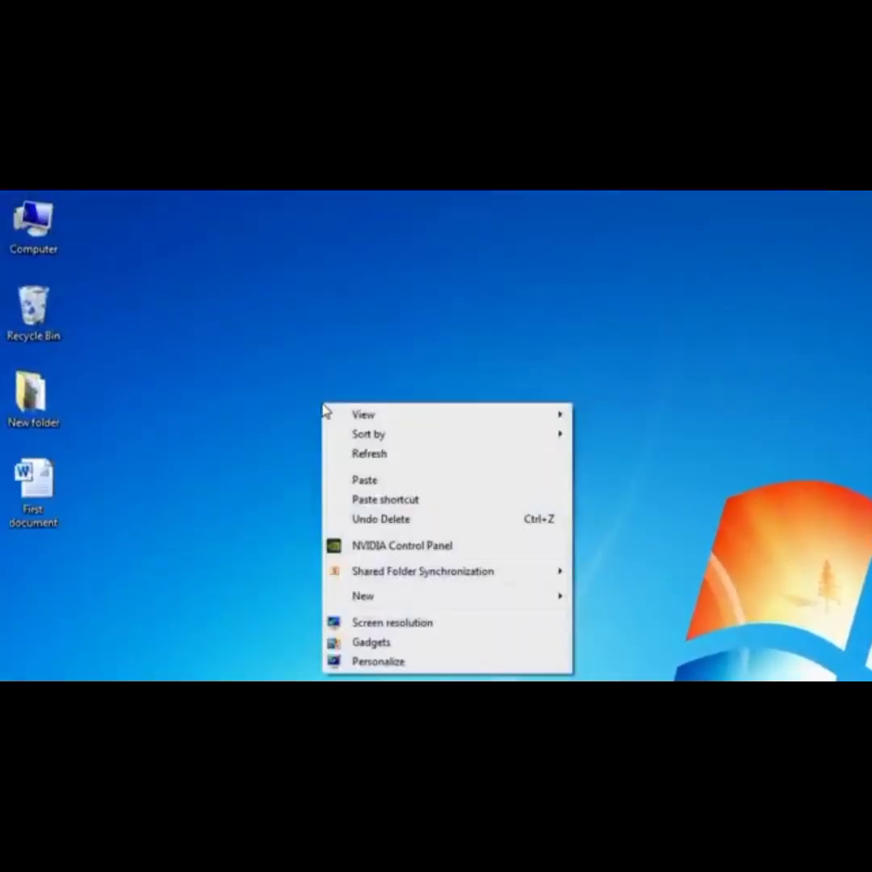
pyautogui.click(361, 483)
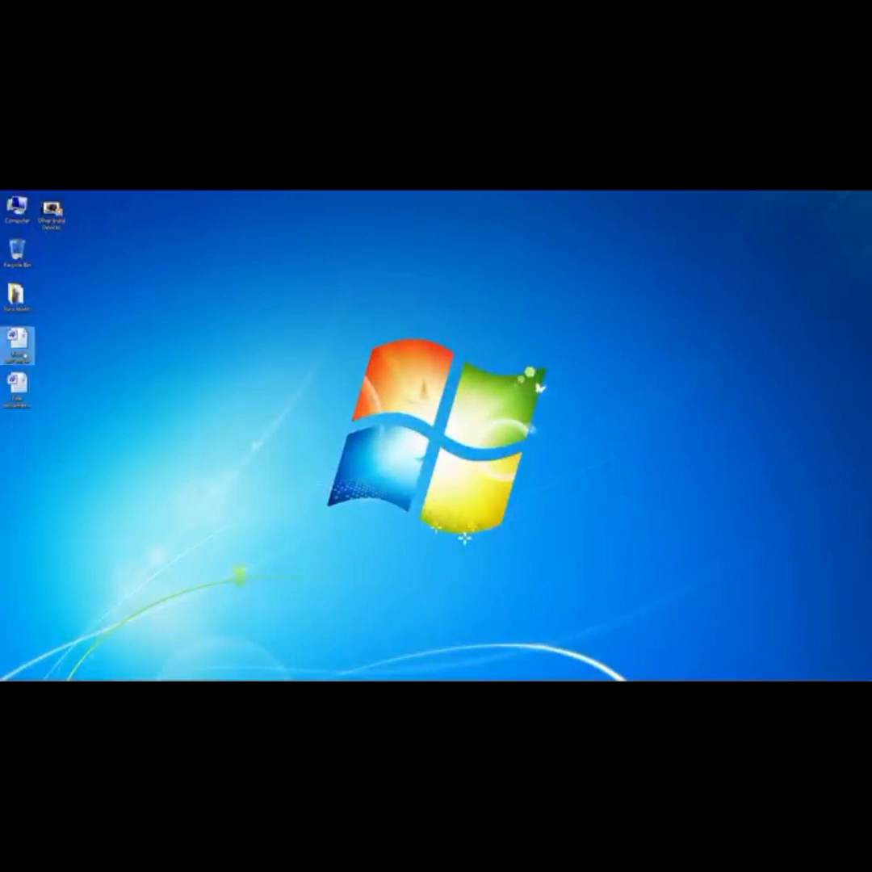
# Copy the First document file from the desktop to Removable Disk (E:) and close the drive's window
pyautogui.rightClick(26, 353)
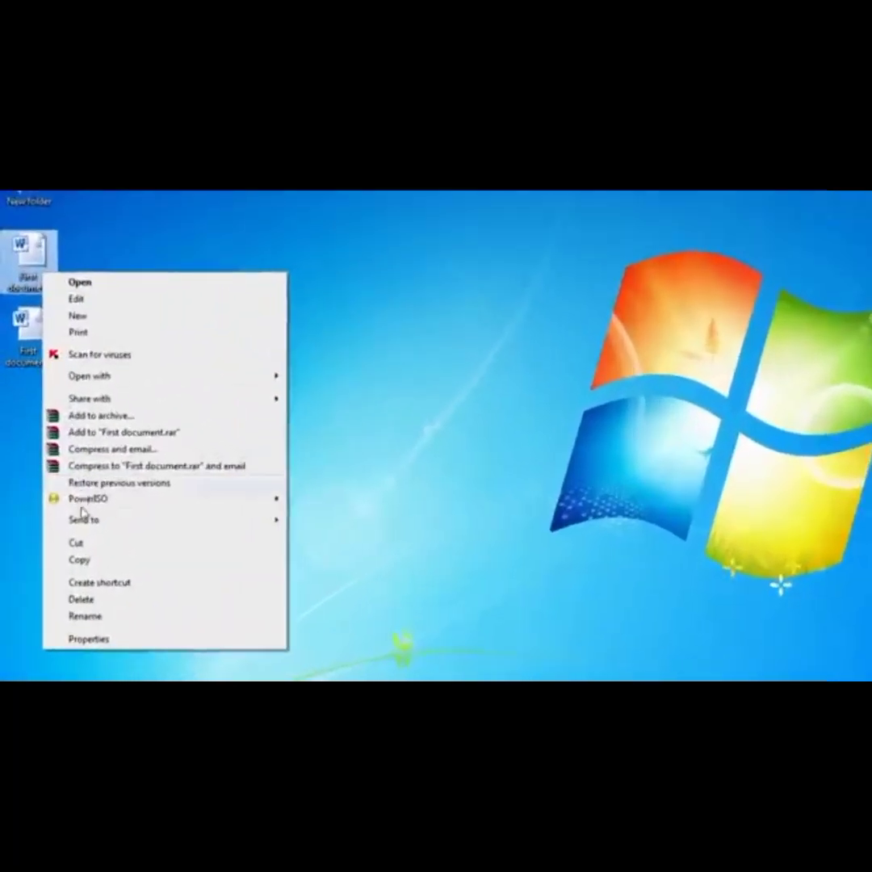
pyautogui.click(101, 573)
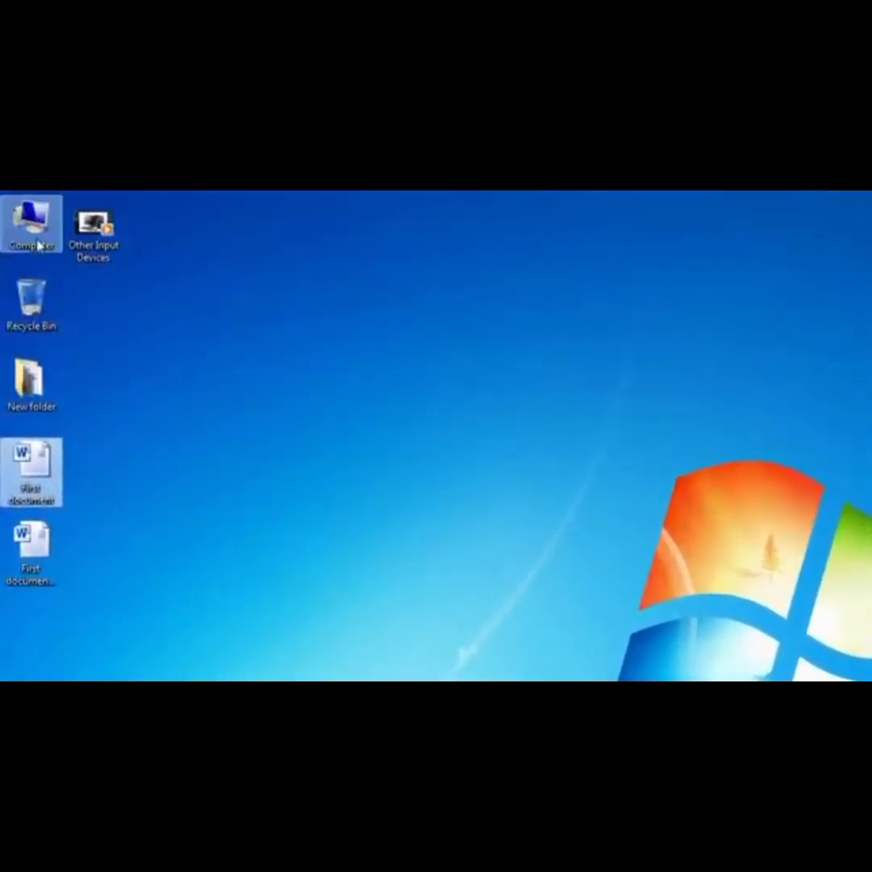
pyautogui.doubleClick(32, 226)
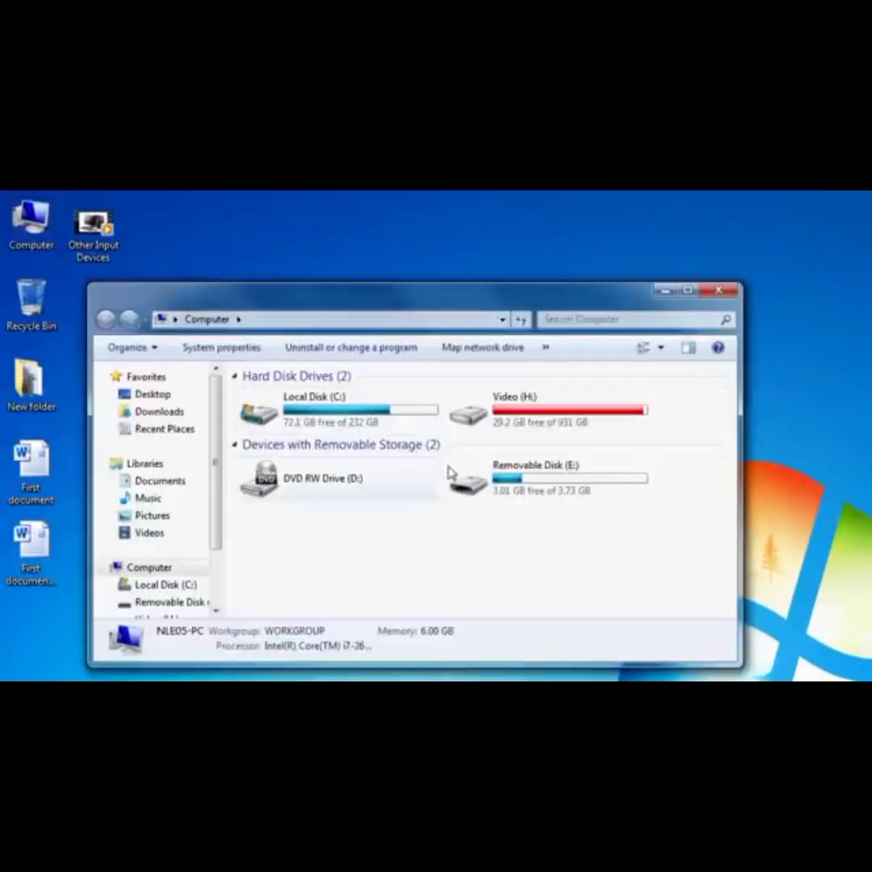
pyautogui.doubleClick(563, 485)
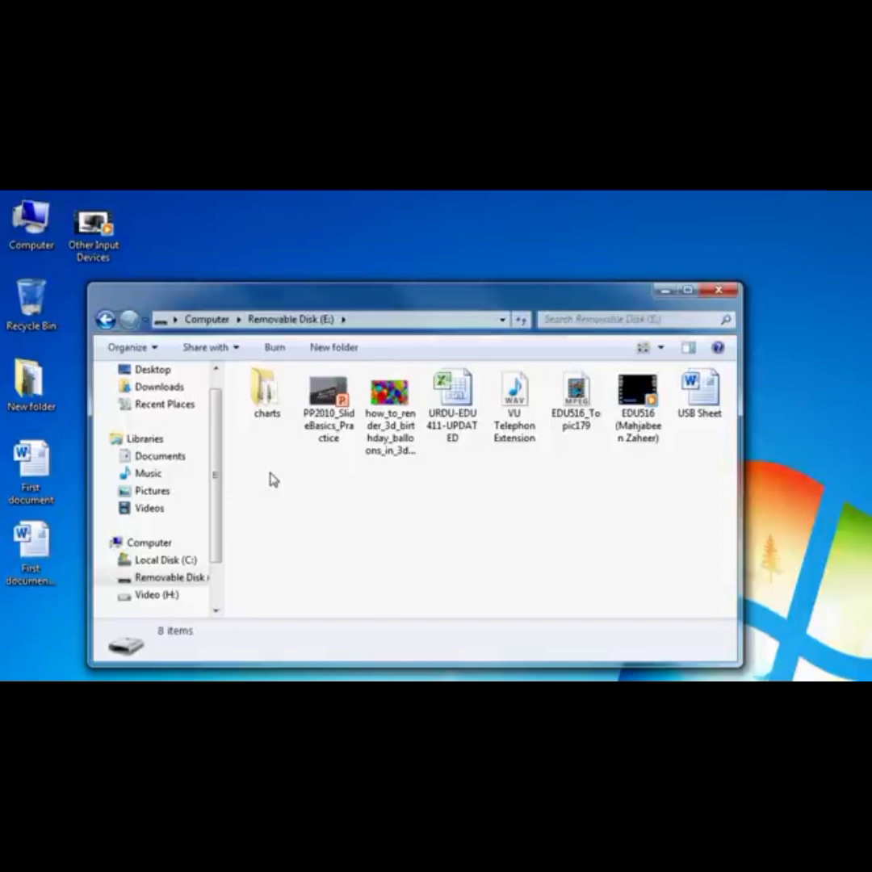
pyautogui.rightClick(273, 480)
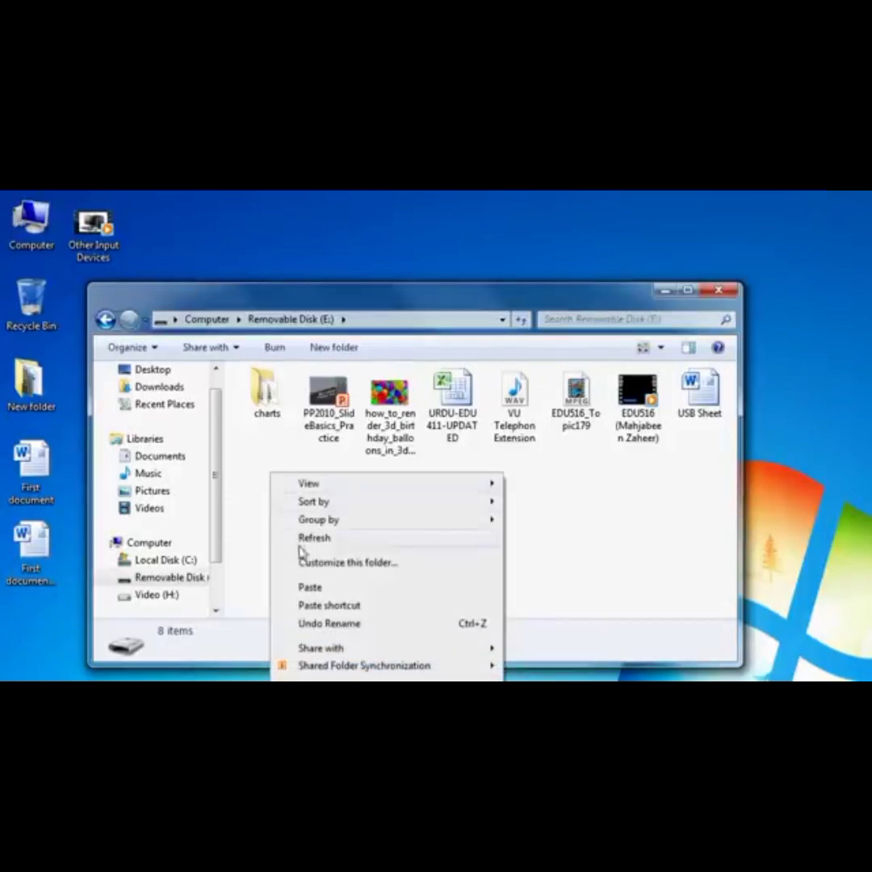
pyautogui.click(305, 586)
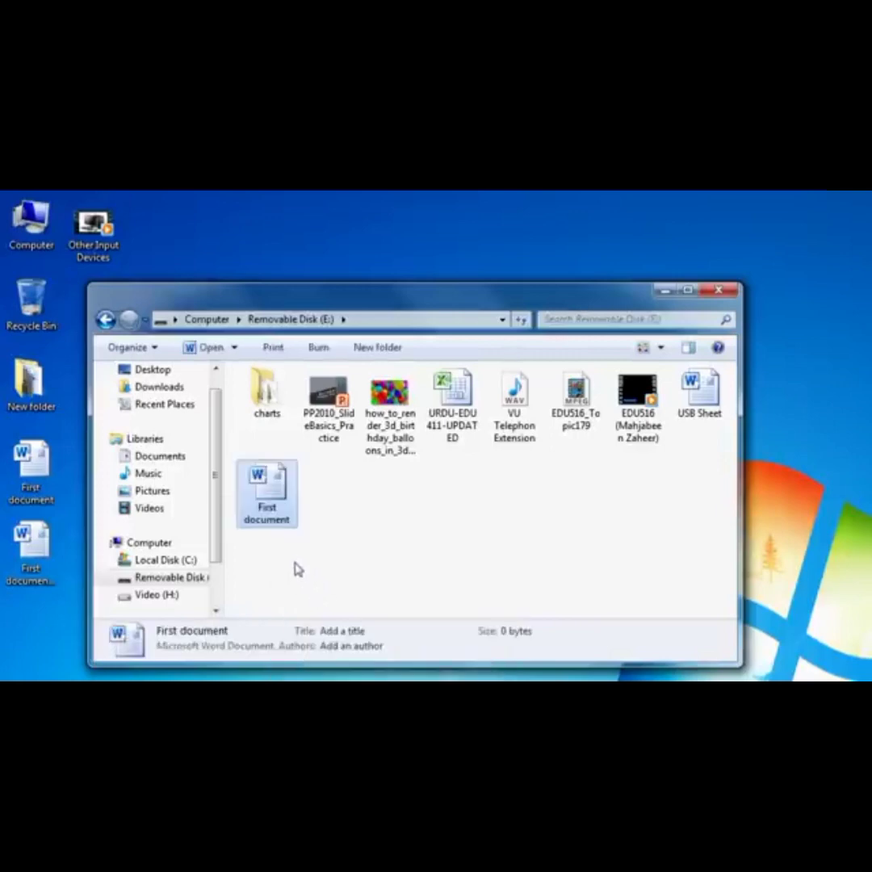
pyautogui.moveTo(282, 525)
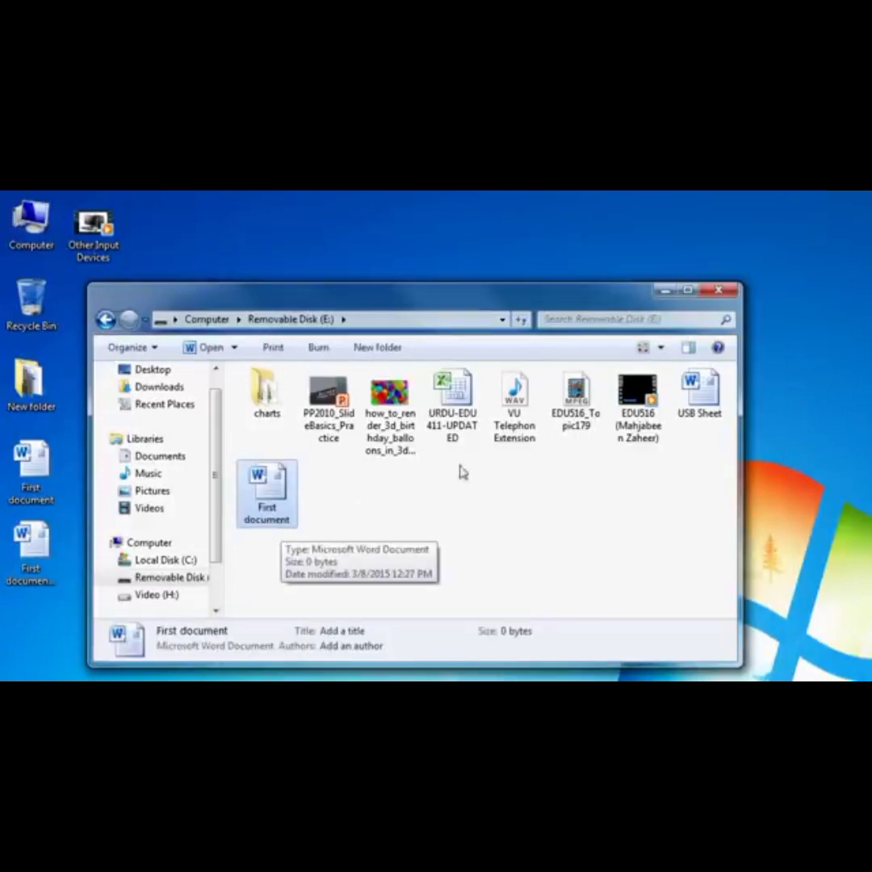
pyautogui.click(718, 289)
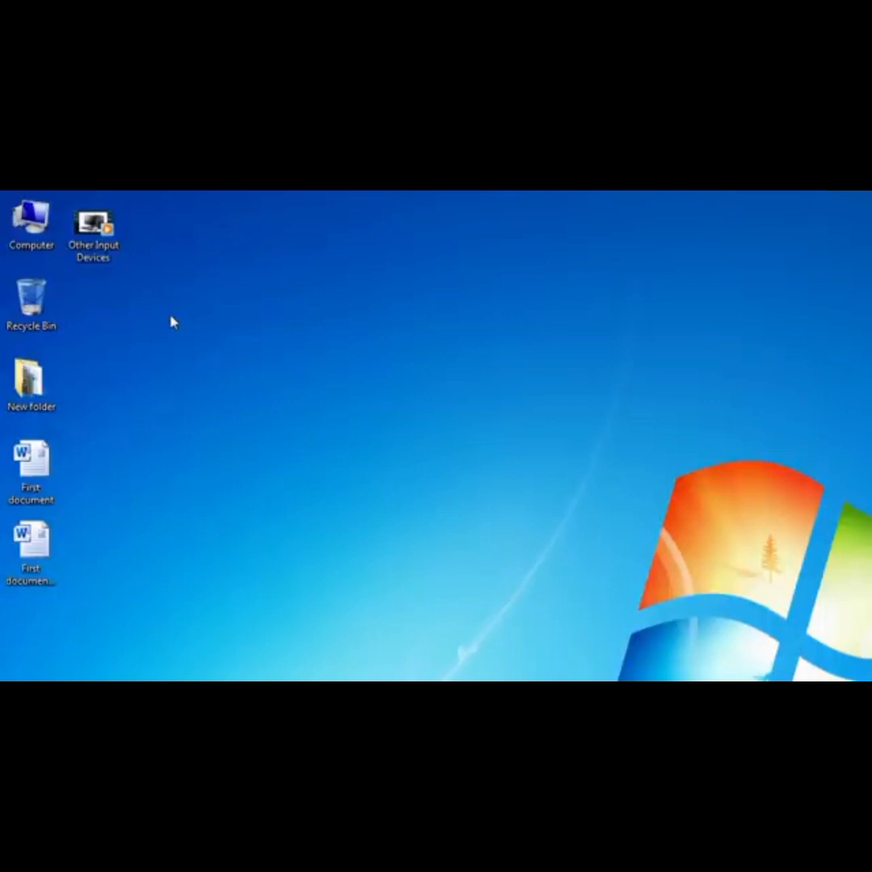
# Send the Other Input Devices video from the desktop to Removable Disk (E:)
pyautogui.rightClick(114, 256)
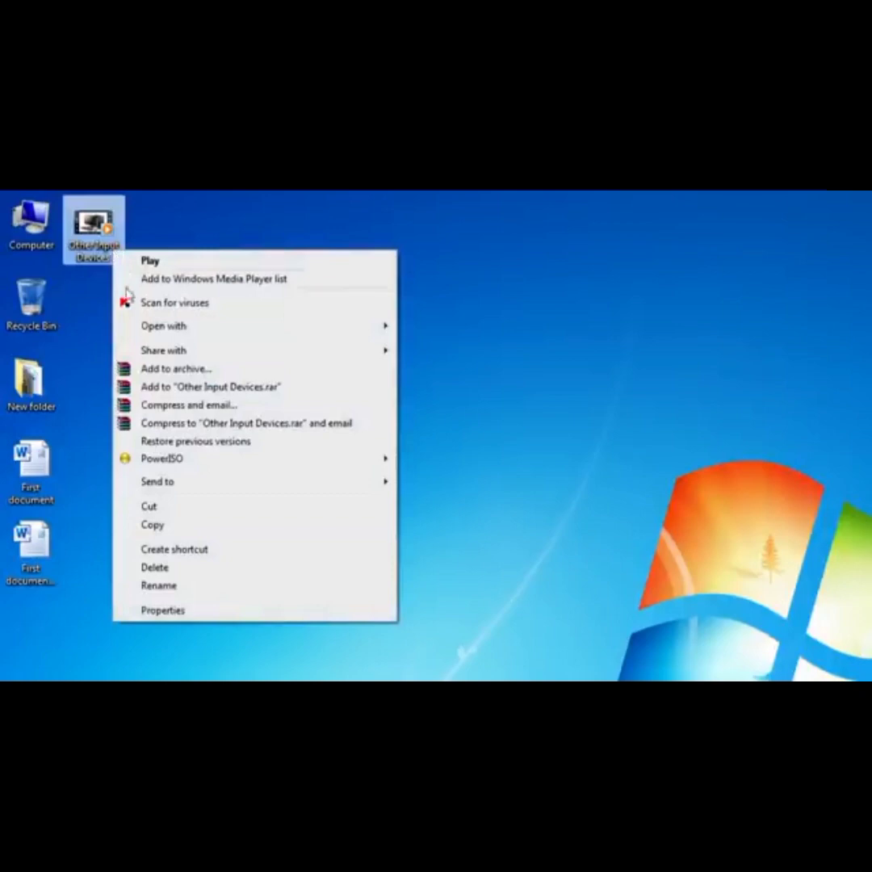
pyautogui.moveTo(181, 488)
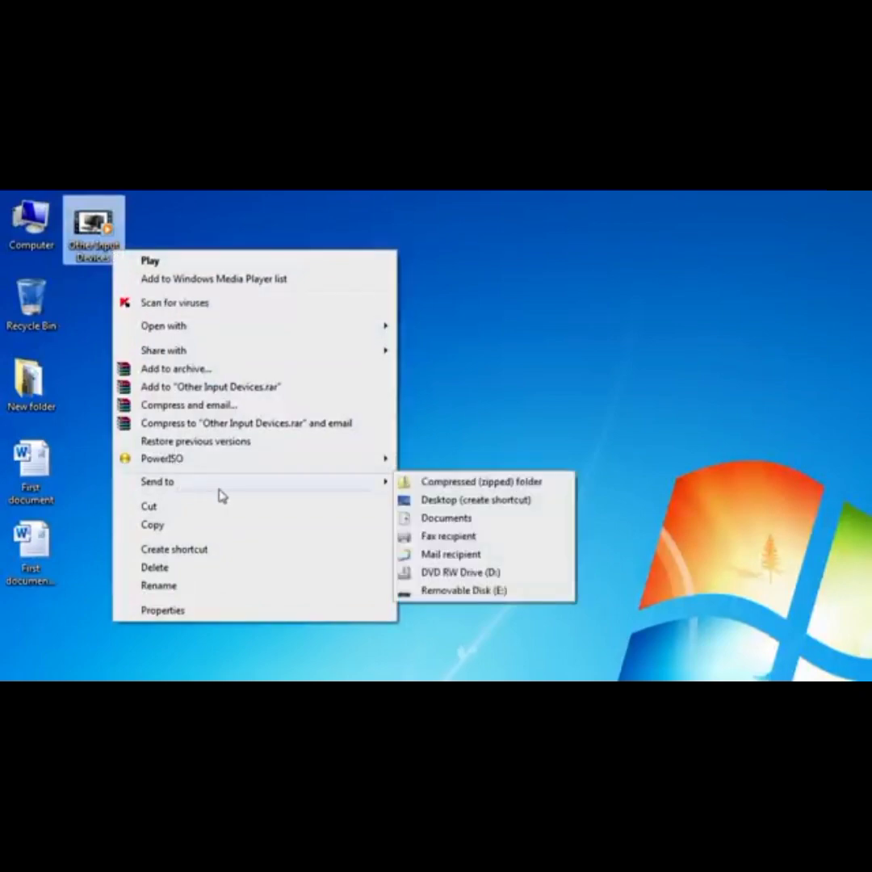
pyautogui.click(464, 598)
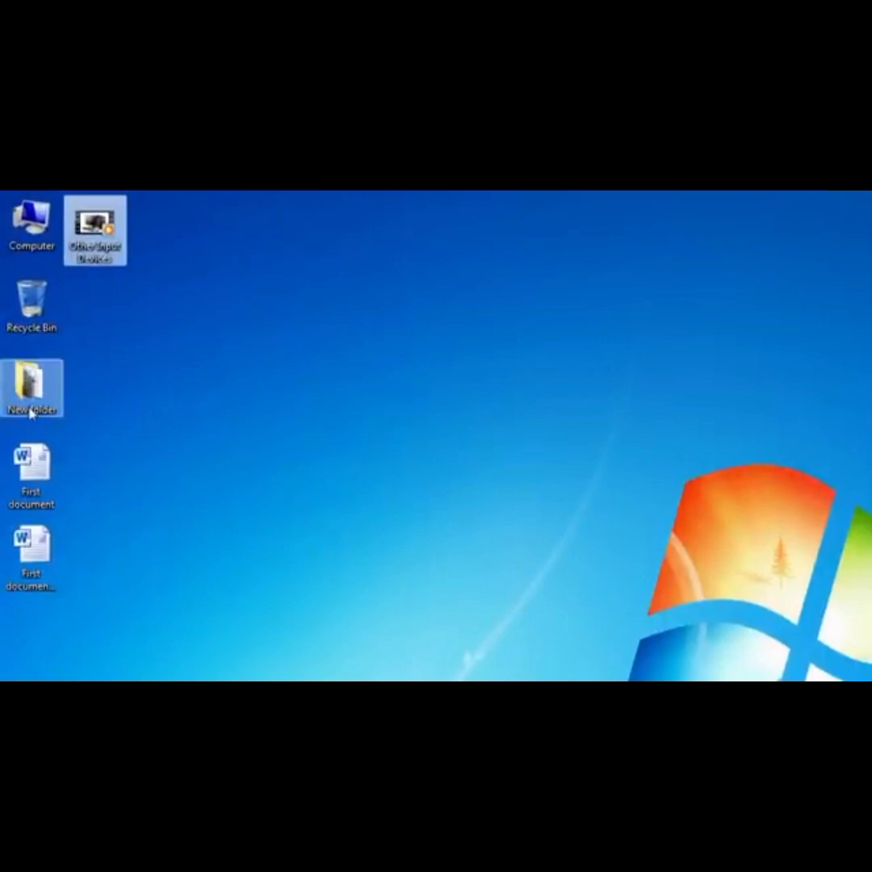
# Move the Pakistan document from the desktop's New folder into the subfolder named New folder by cutting and pasting it
pyautogui.moveTo(30, 413)
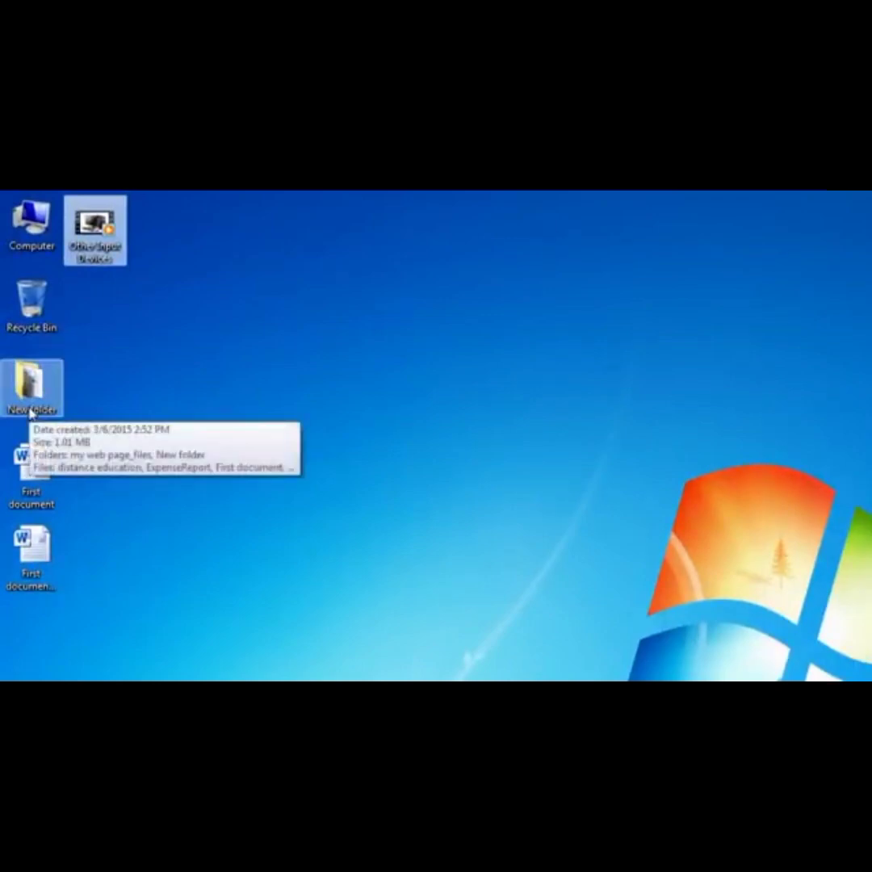
pyautogui.doubleClick(30, 413)
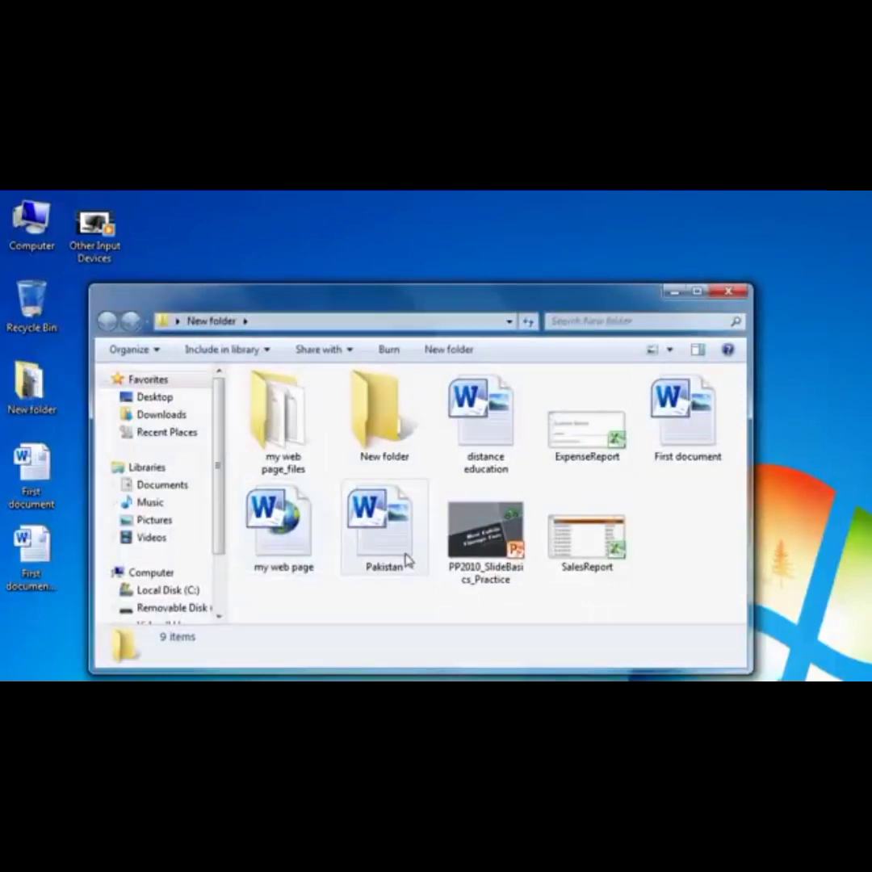
pyautogui.moveTo(407, 560)
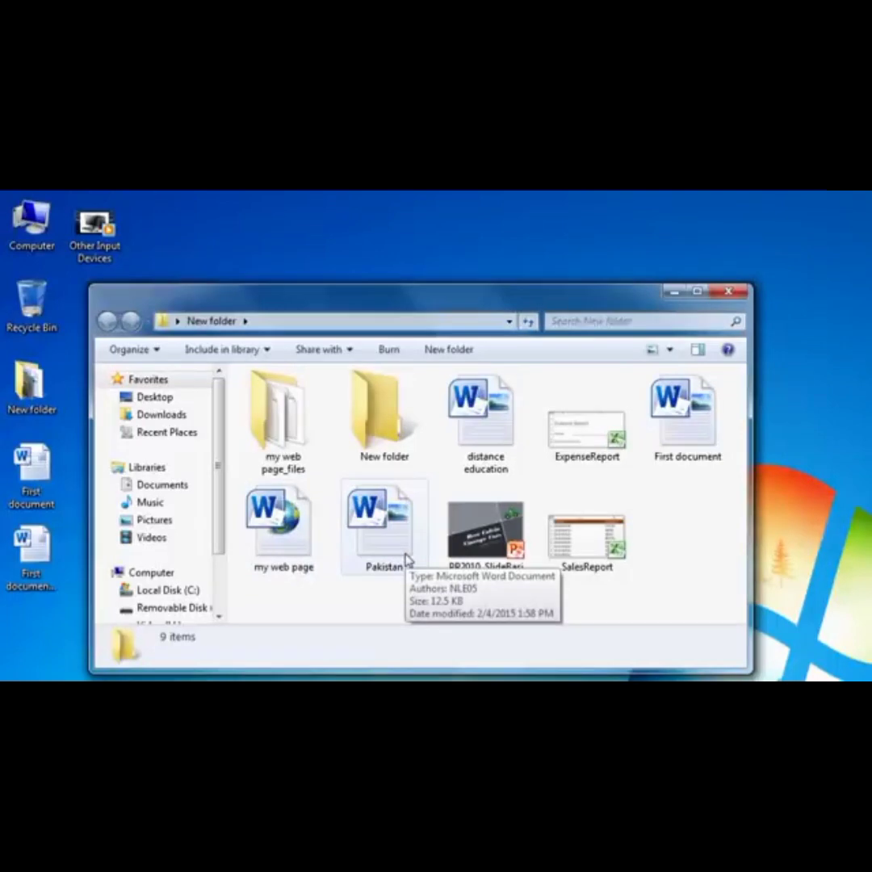
pyautogui.rightClick(407, 560)
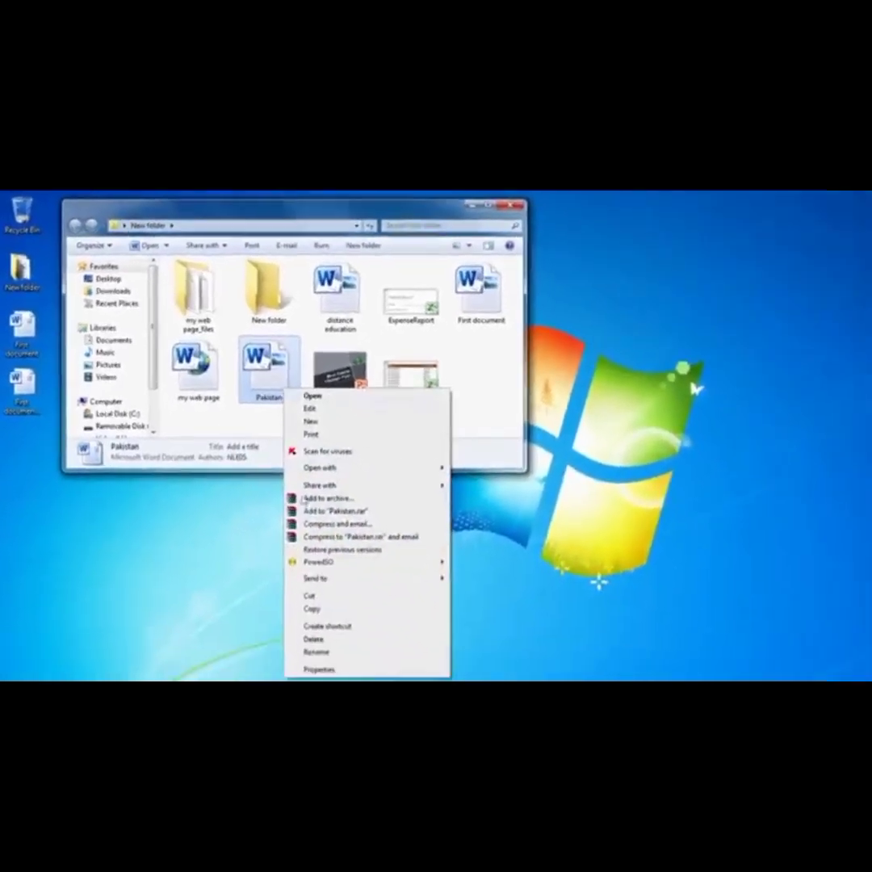
pyautogui.click(312, 595)
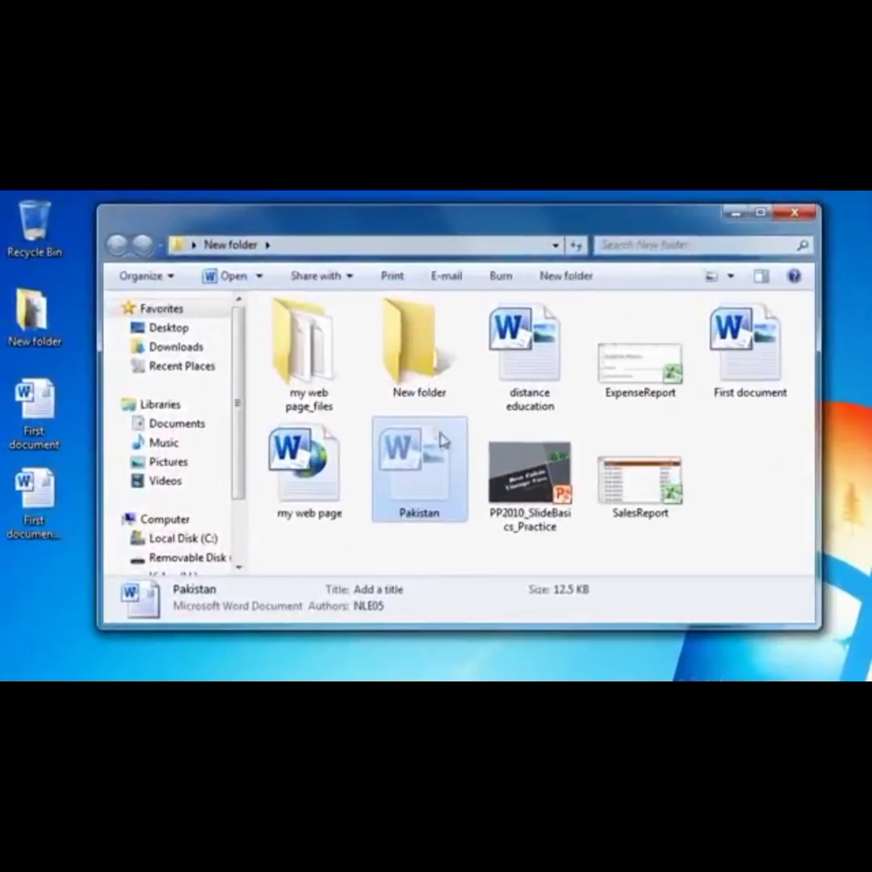
pyautogui.click(420, 386)
pyautogui.doubleClick(419, 386)
pyautogui.rightClick(381, 402)
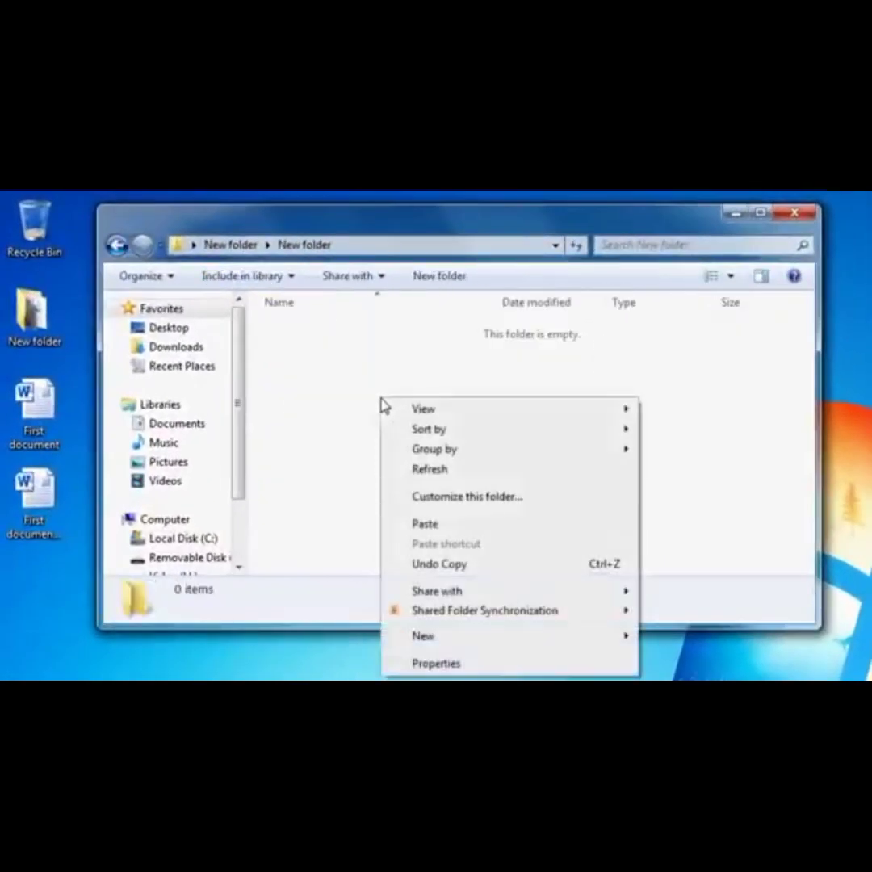
pyautogui.click(425, 522)
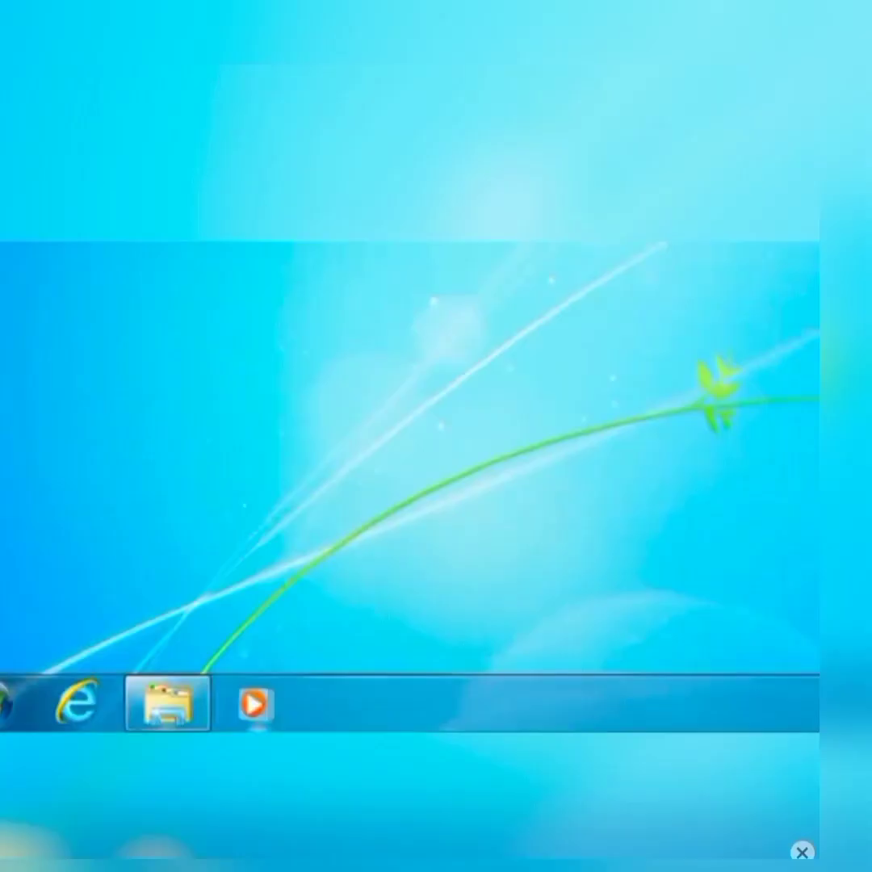